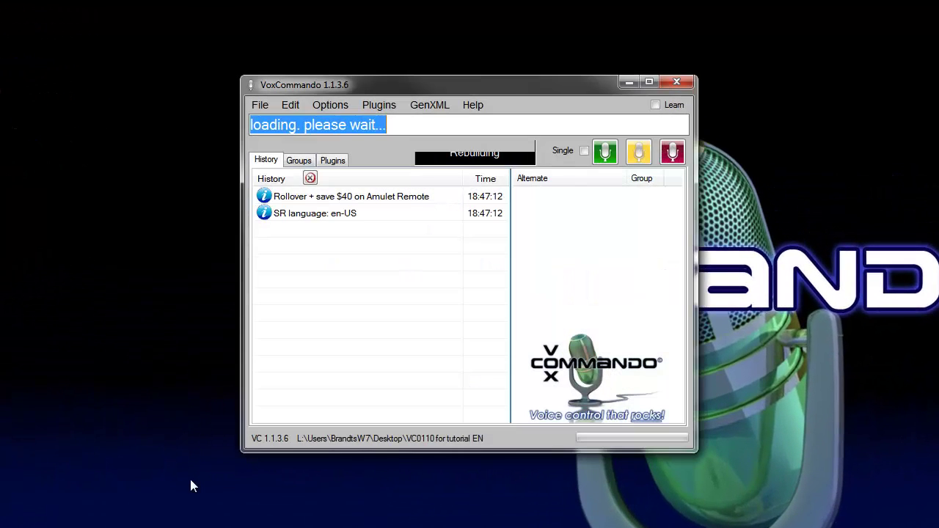
- Clear the command history and turn speech recognition off
{"action": "left_click", "coordinate": [311, 178]}
{"action": "left_click", "coordinate": [672, 152]}
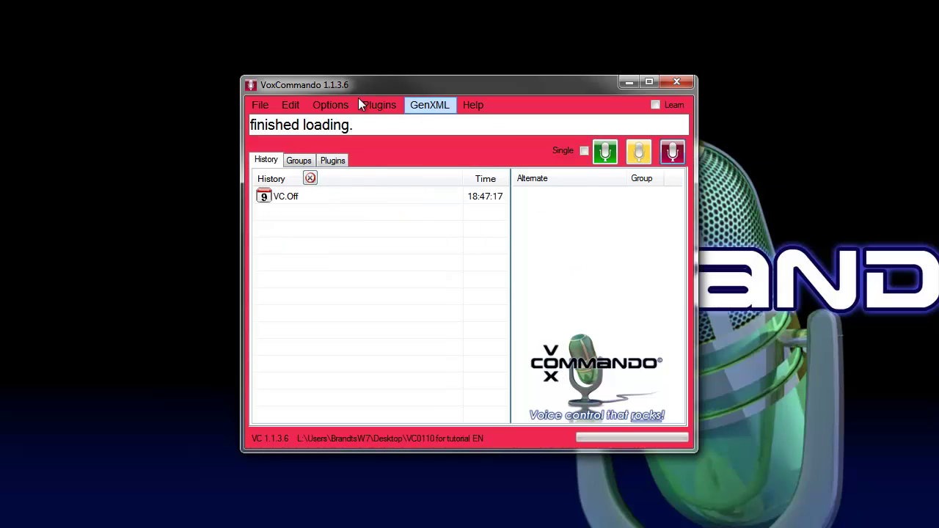
- Open the voice command tree for editing and expand the Listen command in the Vox Commands group
{"action": "left_click", "coordinate": [290, 105]}
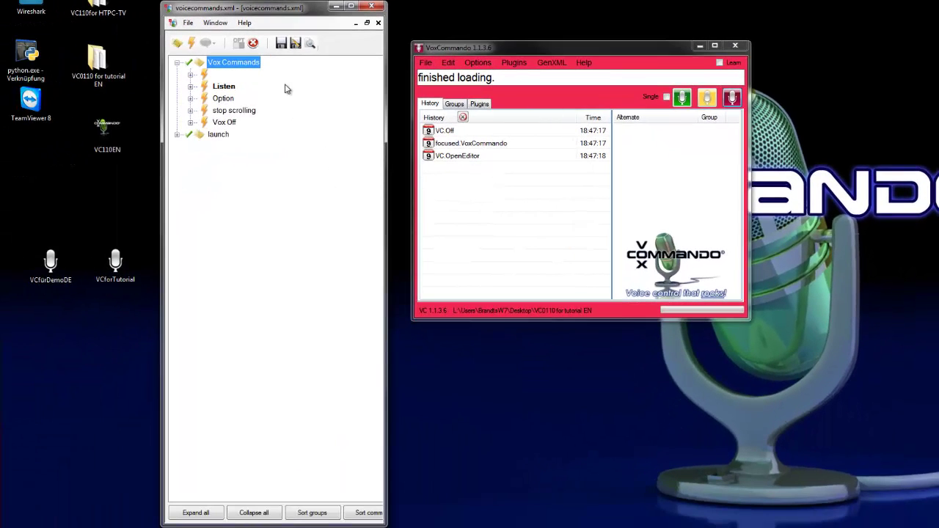
{"action": "left_click", "coordinate": [188, 90]}
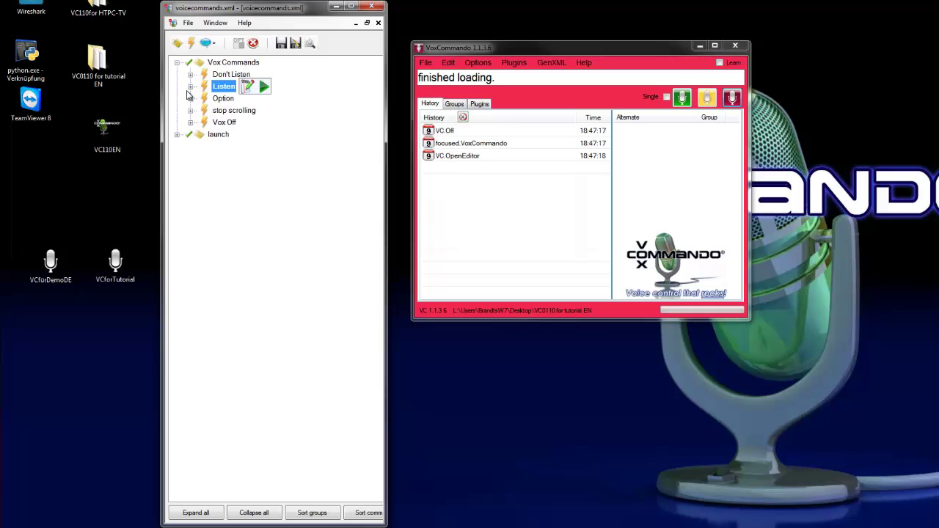
{"action": "left_click", "coordinate": [190, 86]}
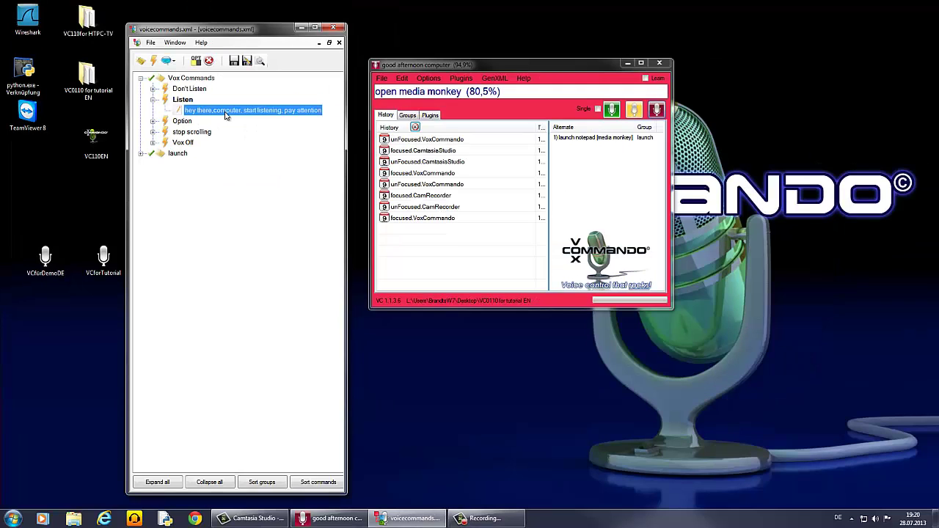
- Add a payload list to the Listen command containing "good morning, good evening, good afternoon"
{"action": "left_click", "coordinate": [262, 144]}
{"action": "left_click", "coordinate": [239, 111]}
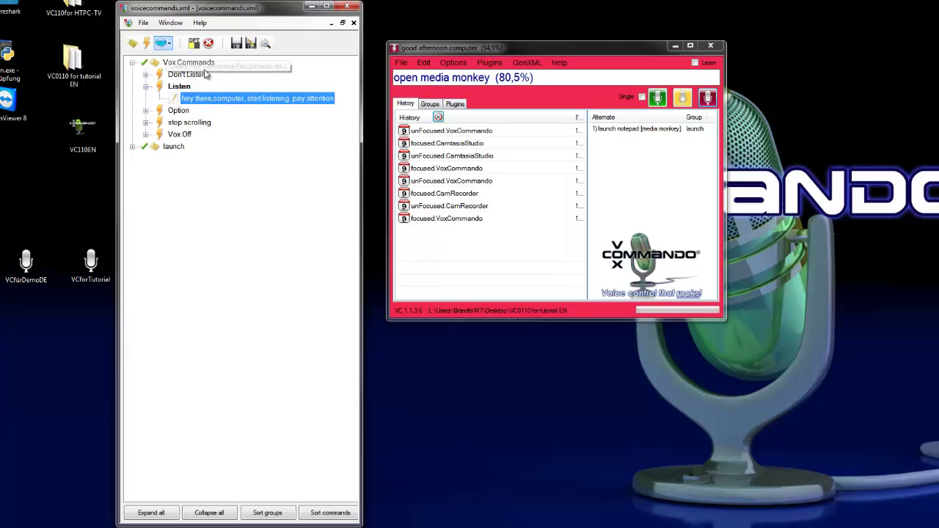
{"action": "left_click", "coordinate": [166, 43]}
{"action": "left_click", "coordinate": [210, 89]}
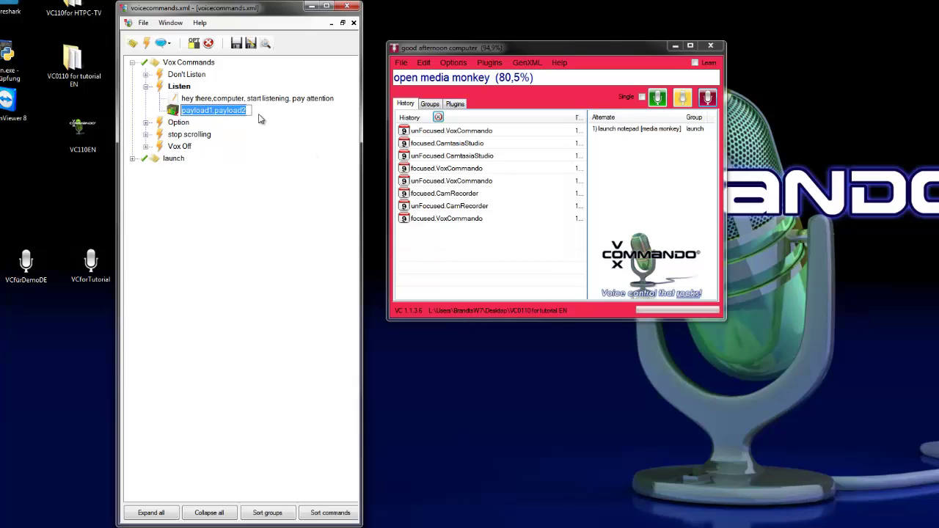
{"action": "type", "text": "good mo"}
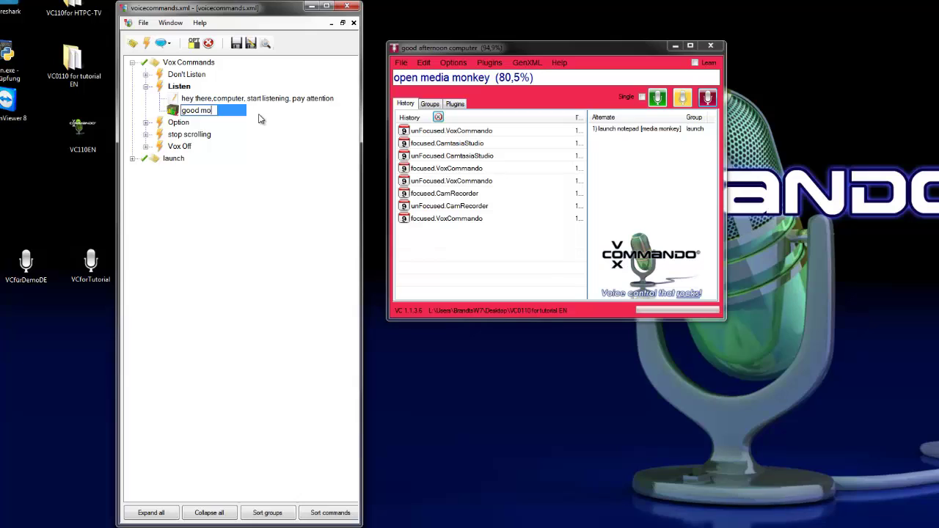
{"action": "type", "text": "rning, good e"}
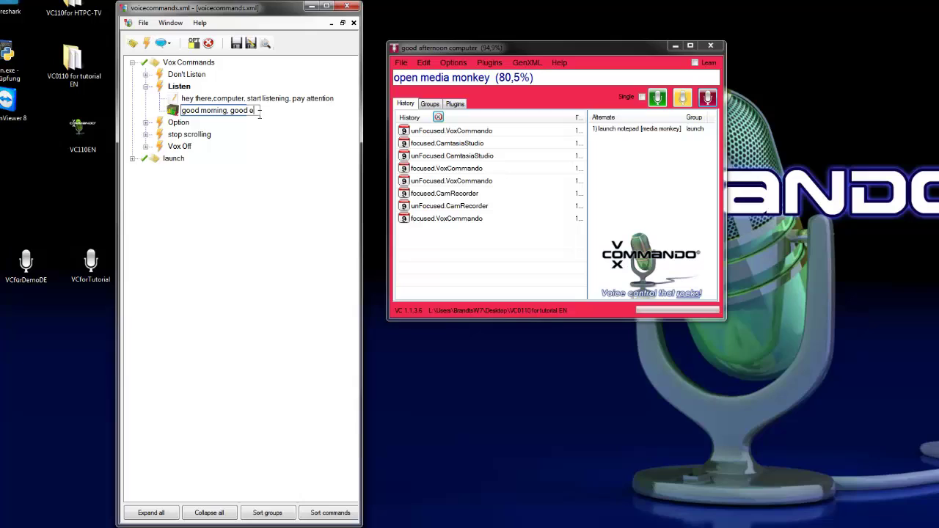
{"action": "type", "text": "ven"}
{"action": "type", "text": "ing, "}
{"action": "type", "text": "goo"}
{"action": "type", "text": "d after"}
{"action": "type", "text": "m"}
{"action": "type", "text": "oon"}
{"action": "key", "text": "Return"}
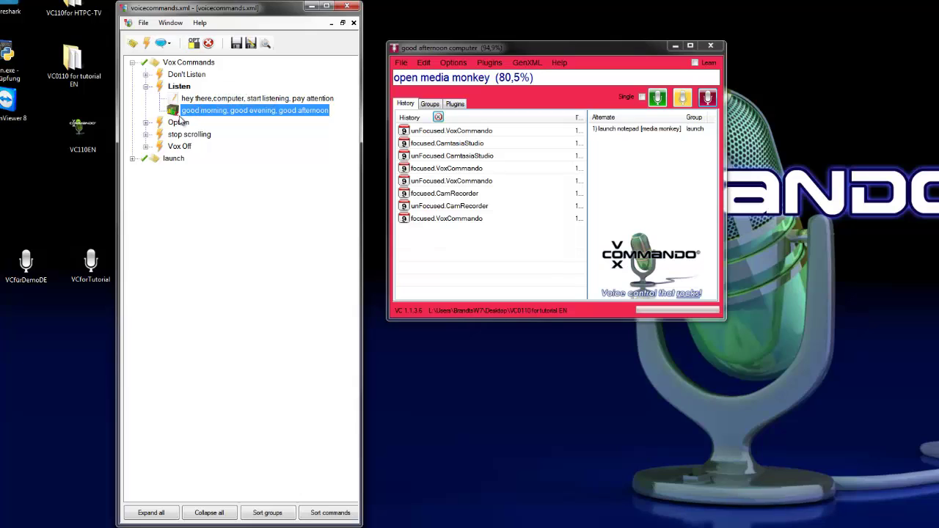
- Make the greetings payload list optional and place it before the "hey there,computer, start listening, pay attention" phrase
{"action": "left_click", "coordinate": [194, 44]}
{"action": "key", "text": "Up"}
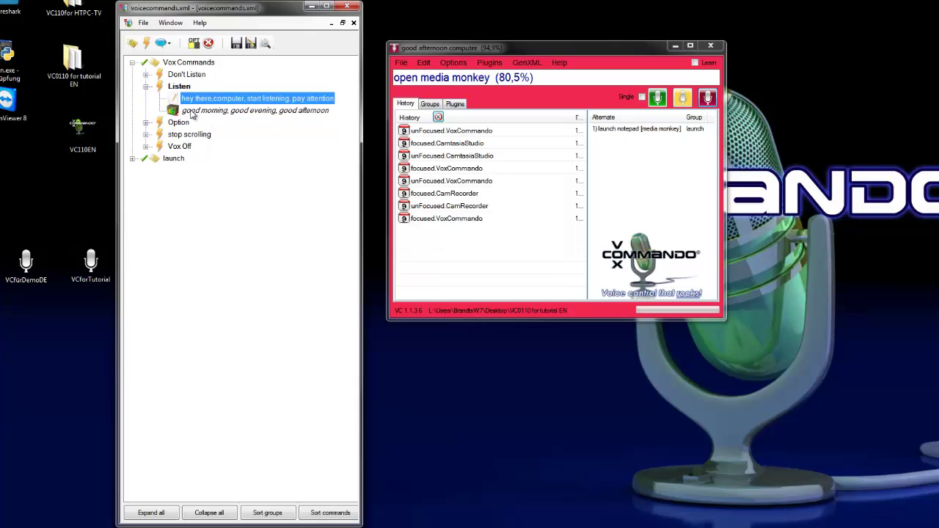
{"action": "left_click_drag", "start_coordinate": [202, 100], "coordinate": [201, 114]}
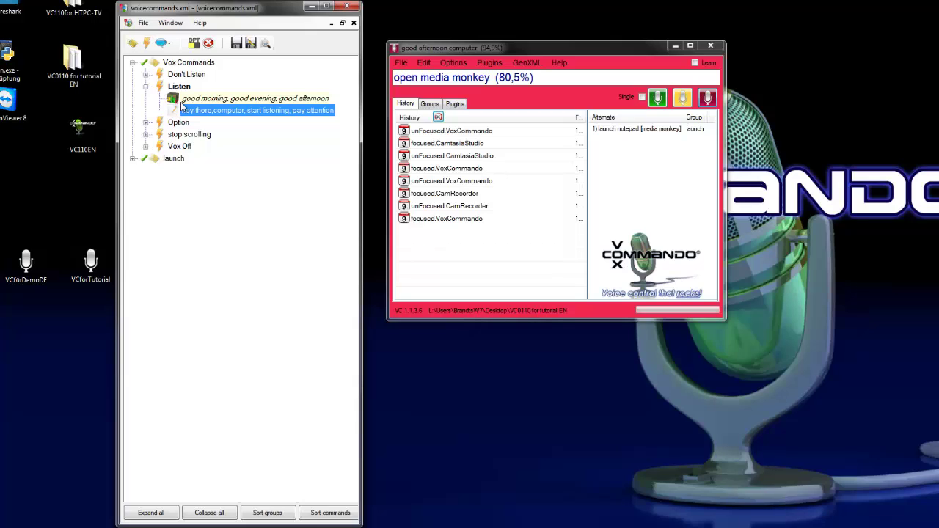
{"action": "left_click", "coordinate": [242, 103]}
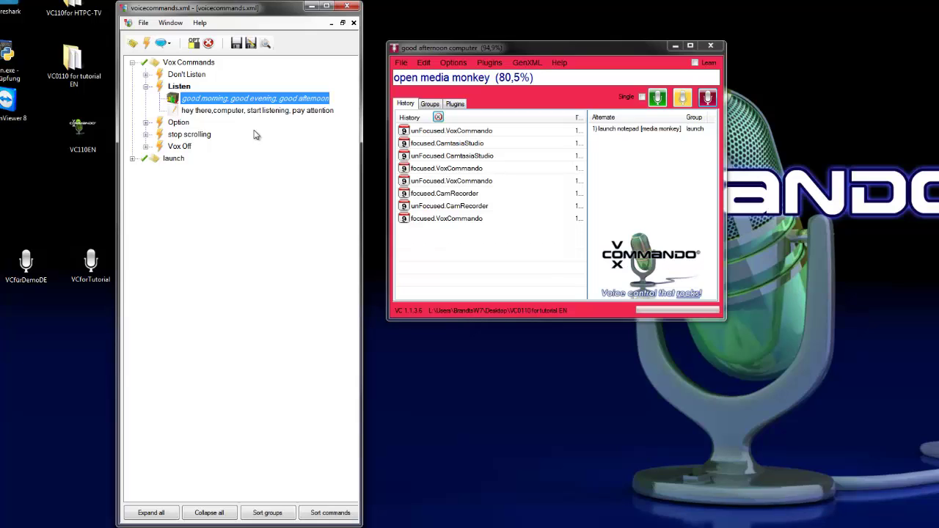
- Open the Listen command in the Logical Command Builder and select its VC.On action
{"action": "left_click", "coordinate": [185, 86]}
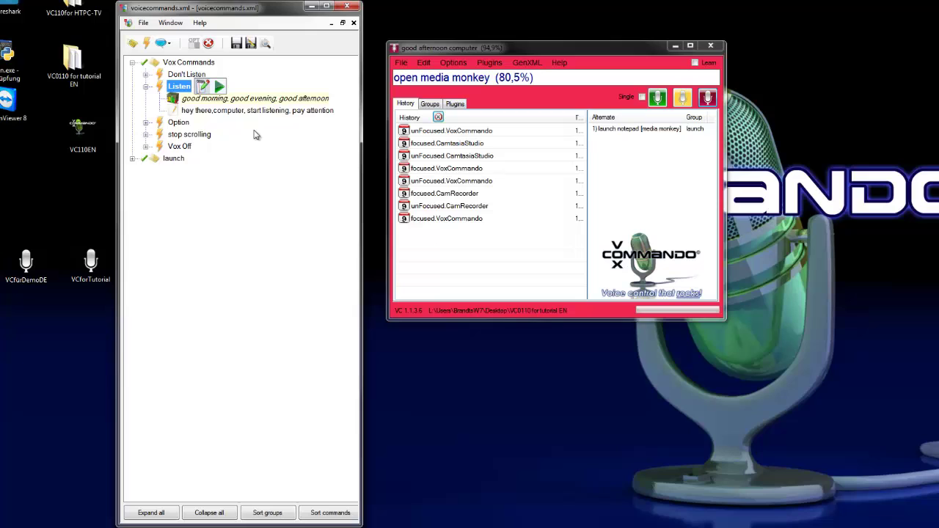
{"action": "left_click", "coordinate": [203, 87]}
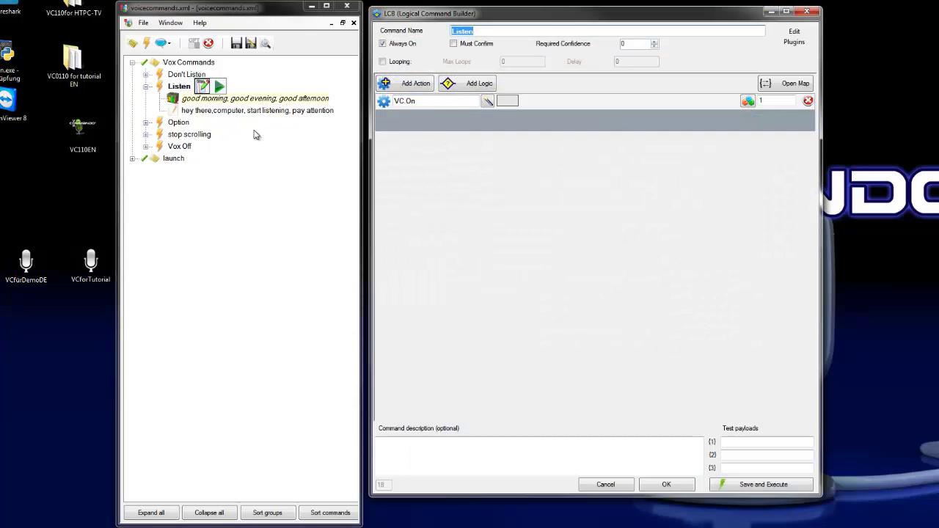
{"action": "left_click", "coordinate": [429, 101]}
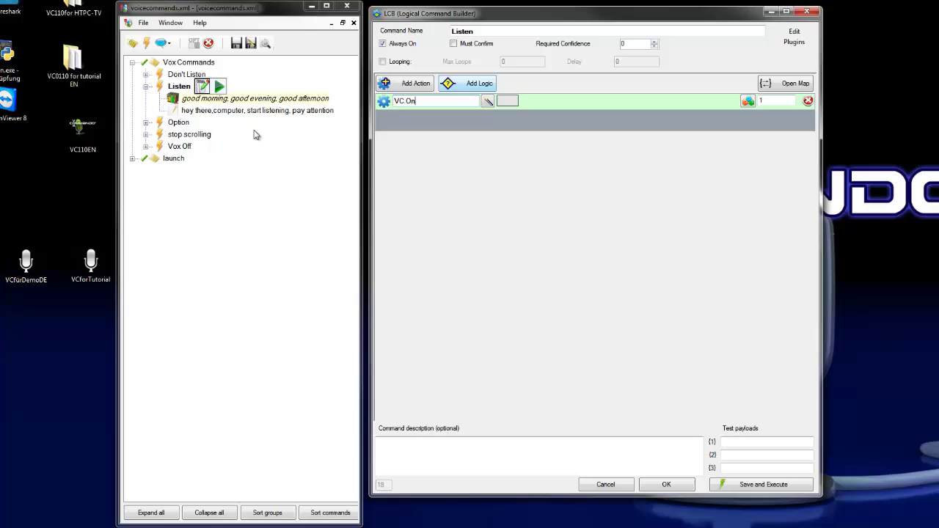
- Add an If block below VC.On using (A)Contains(B), with {1} as the first value and "morning" as the second
{"action": "left_click", "coordinate": [468, 83]}
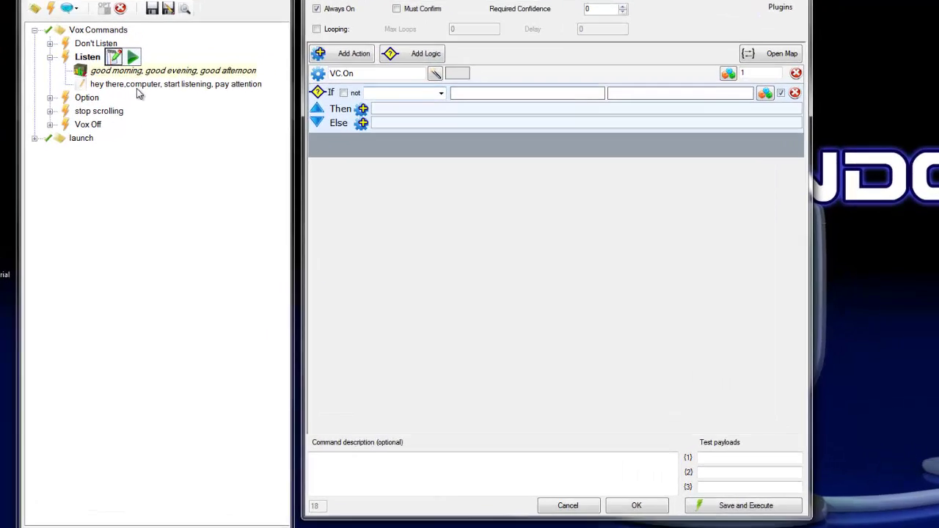
{"action": "left_click", "coordinate": [441, 93]}
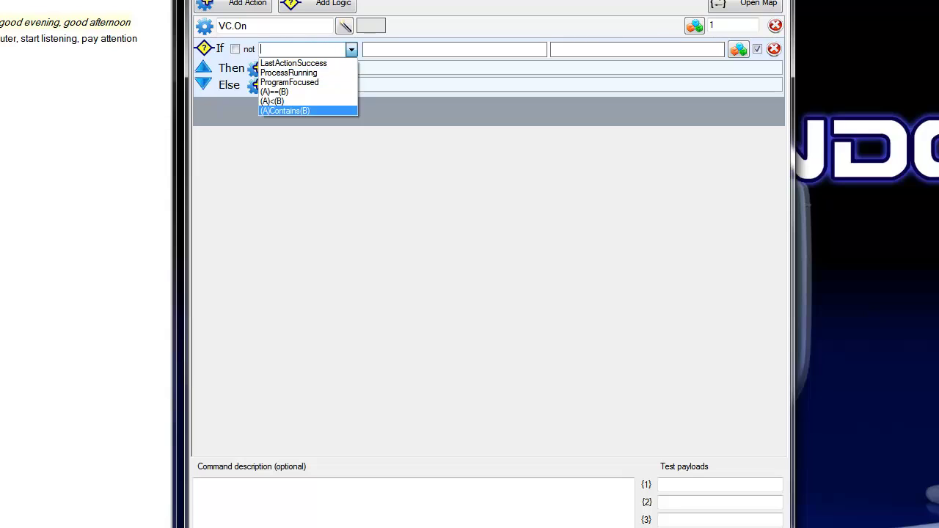
{"action": "key", "text": "Return"}
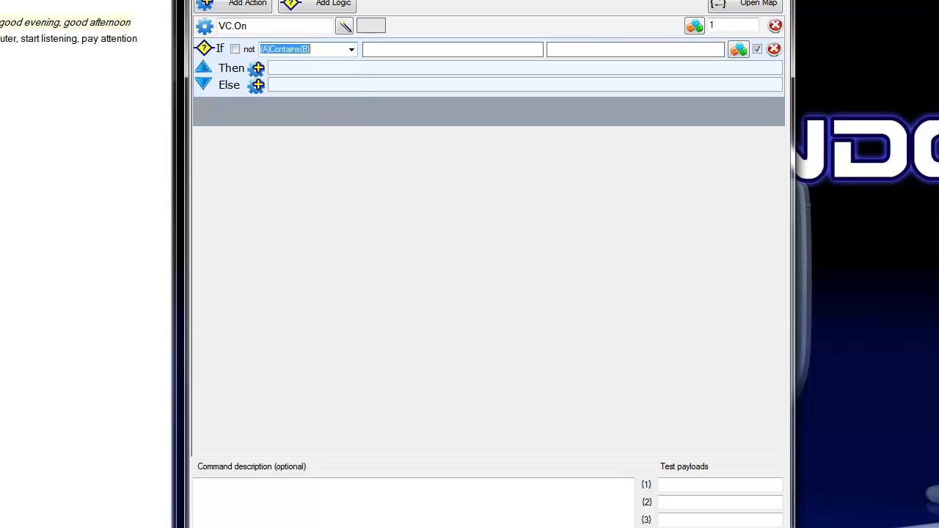
{"action": "key", "text": "Tab"}
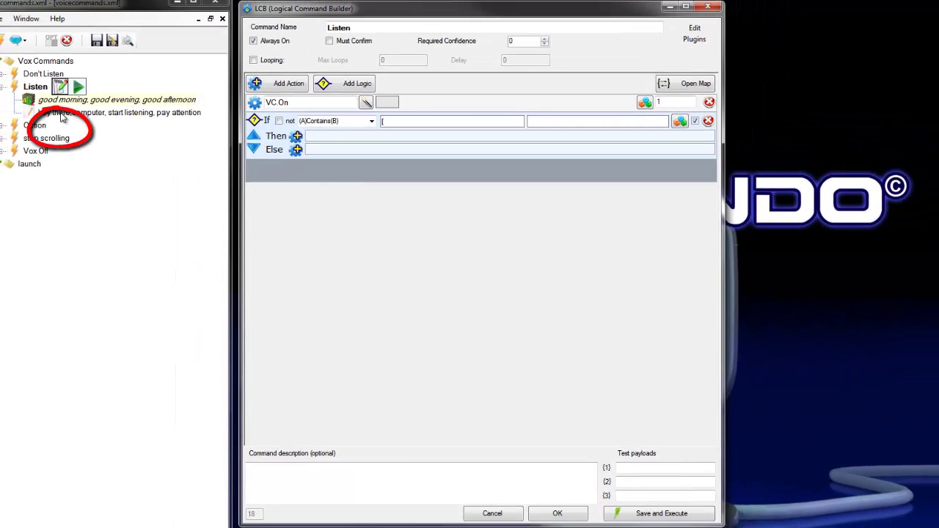
{"action": "type", "text": "{1"}
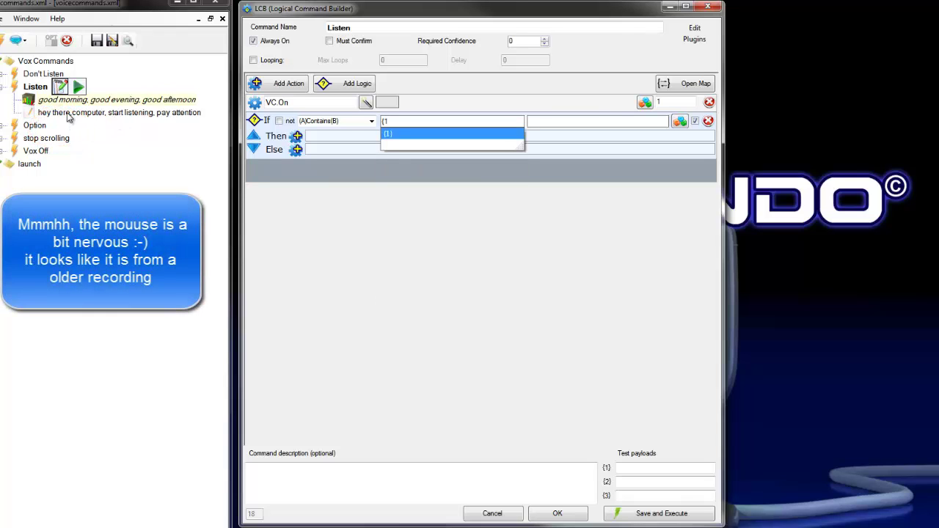
{"action": "key", "text": "Return"}
{"action": "key", "text": "Tab"}
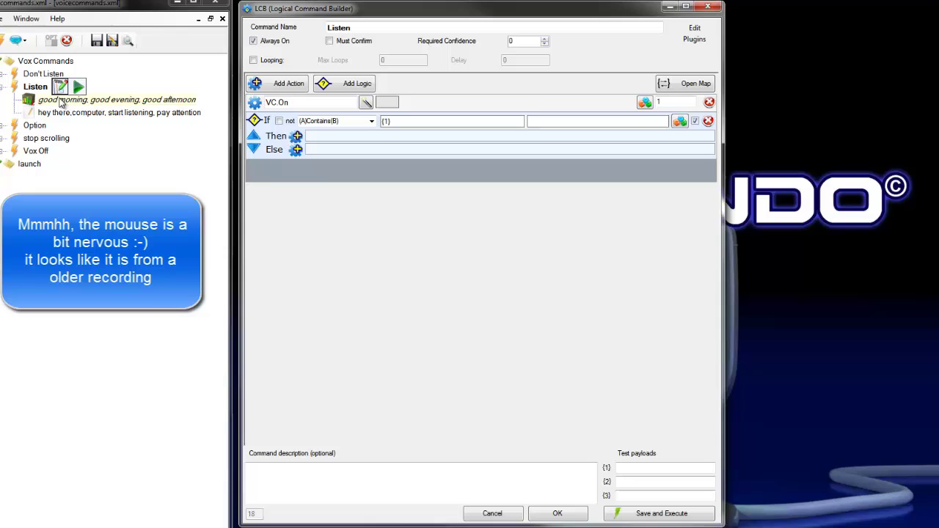
{"action": "type", "text": "mo"}
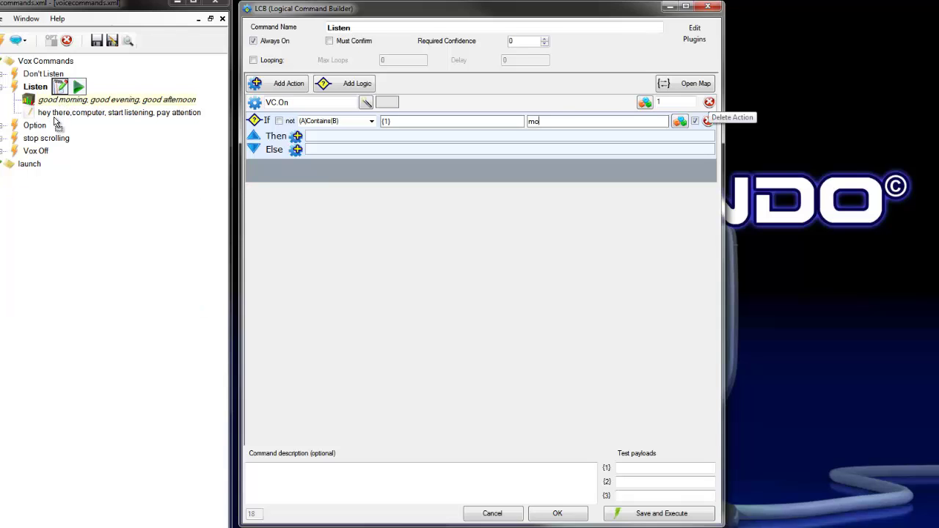
{"action": "type", "text": "rning"}
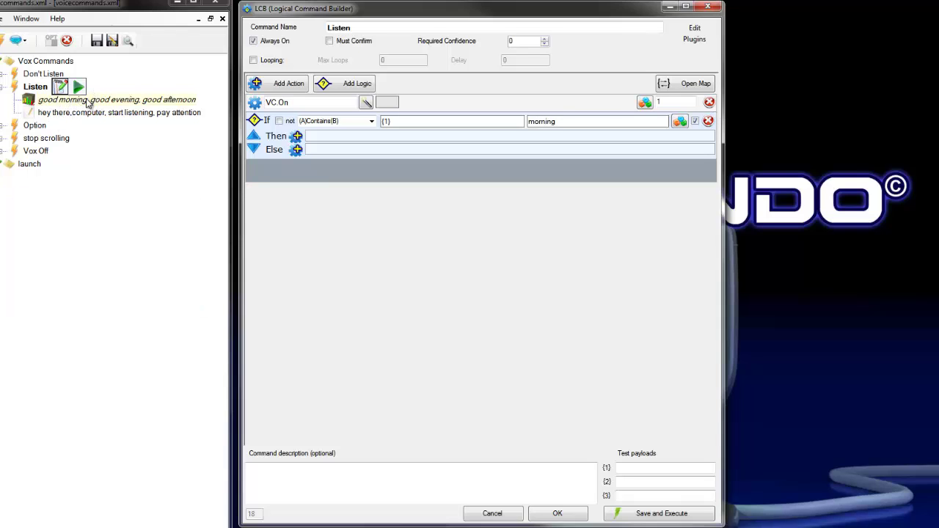
- Add a TTS.Speak action with the text "Good morning Sir." to the Then branch of the morning condition
{"action": "left_click", "coordinate": [296, 137]}
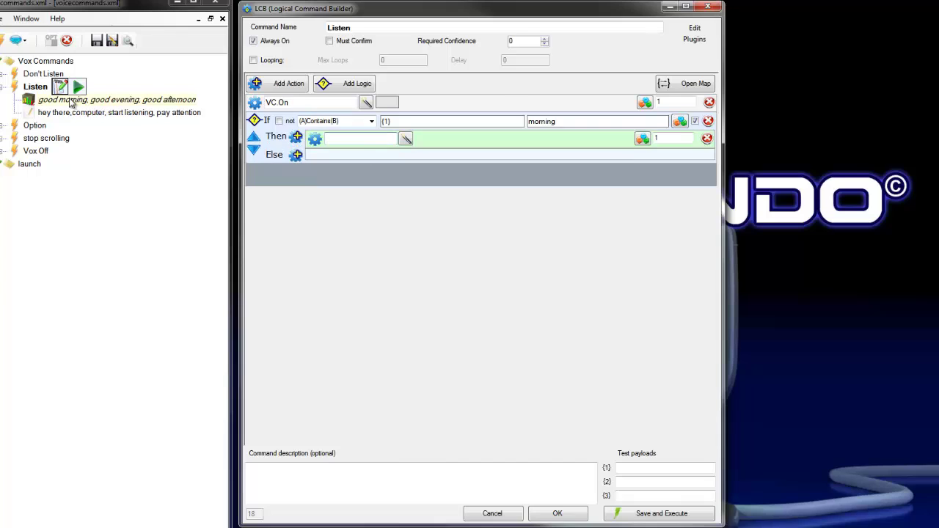
{"action": "type", "text": "TT"}
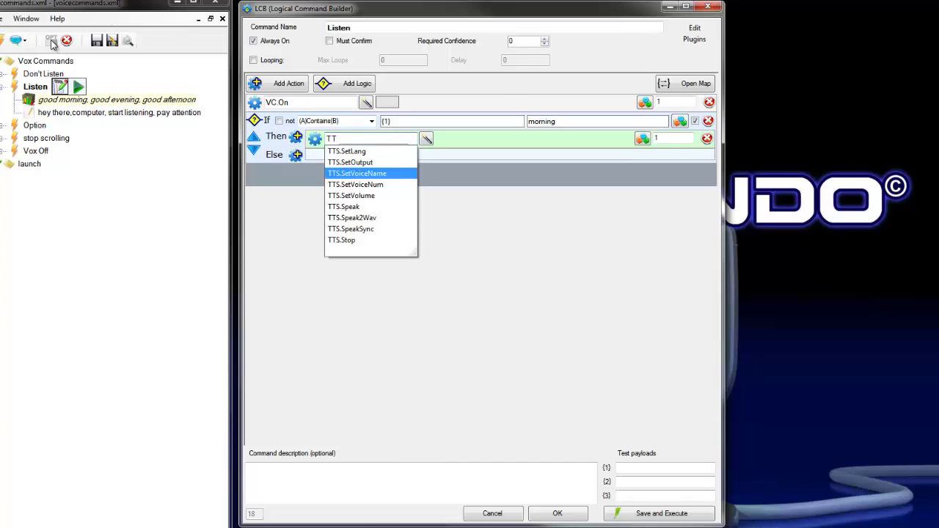
{"action": "key", "text": "Up"}
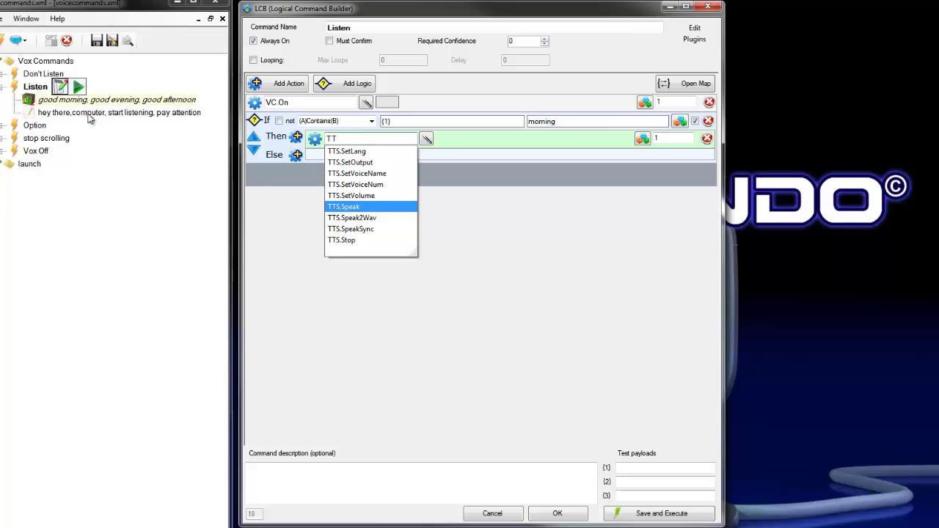
{"action": "key", "text": "Return"}
{"action": "key", "text": "Tab"}
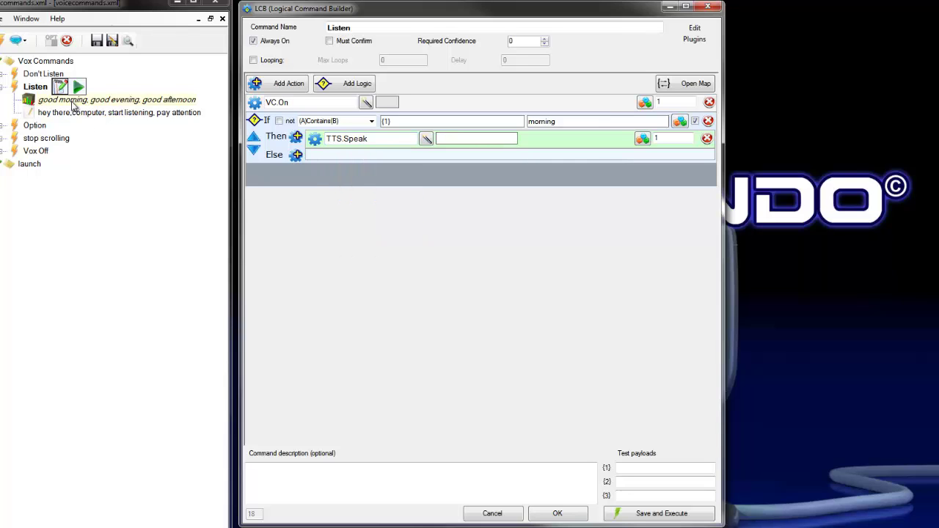
{"action": "type", "text": "Good mo"}
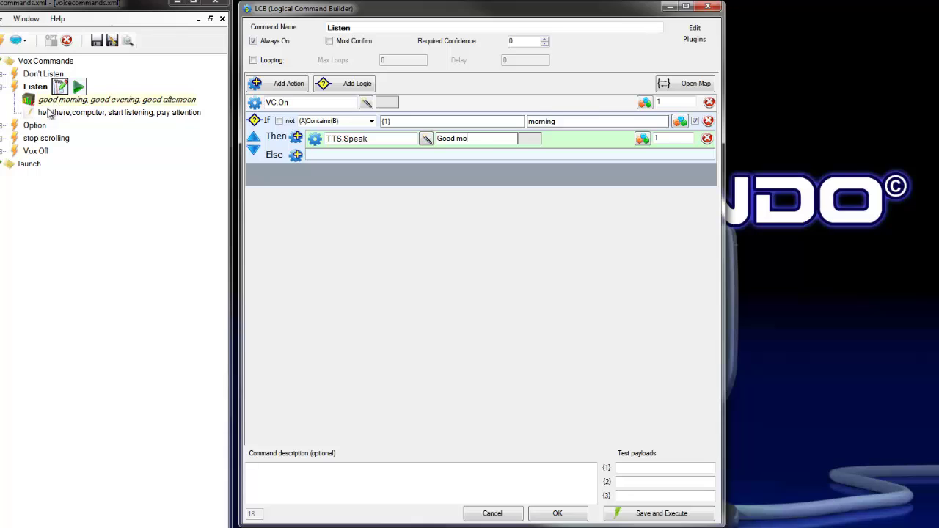
{"action": "type", "text": "rning Sir."}
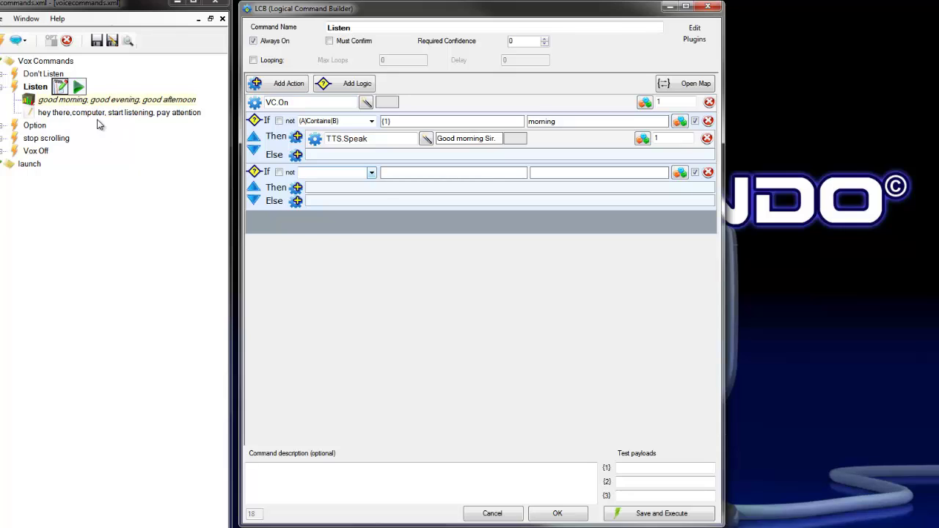
- Add a second If block using (A)Contains(B), with {1} as the first value and "evening" as the second
{"action": "left_click", "coordinate": [372, 173]}
{"action": "left_click", "coordinate": [323, 222]}
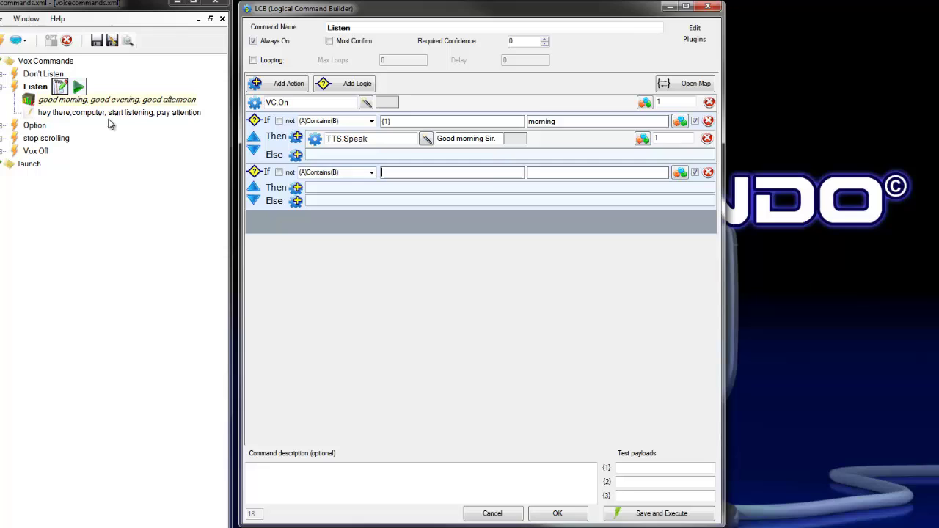
{"action": "type", "text": "{1"}
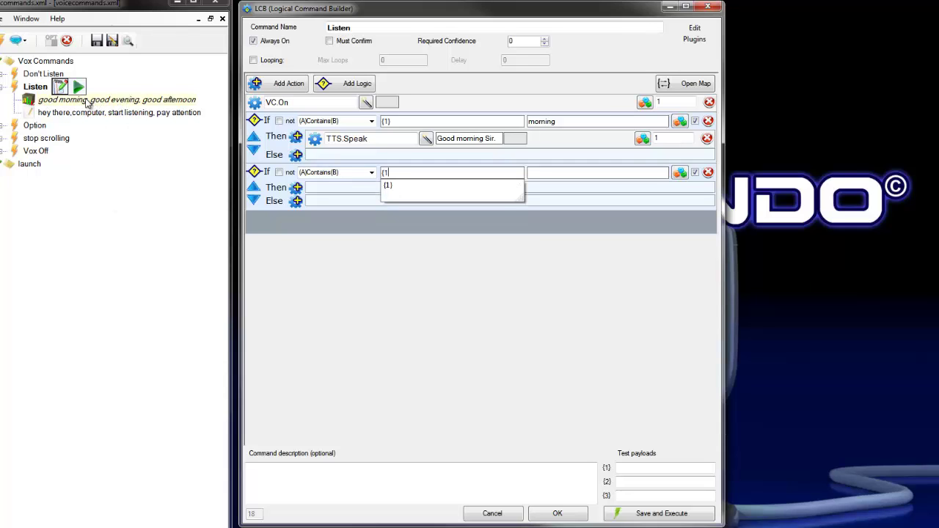
{"action": "key", "text": "Down"}
{"action": "key", "text": "Return"}
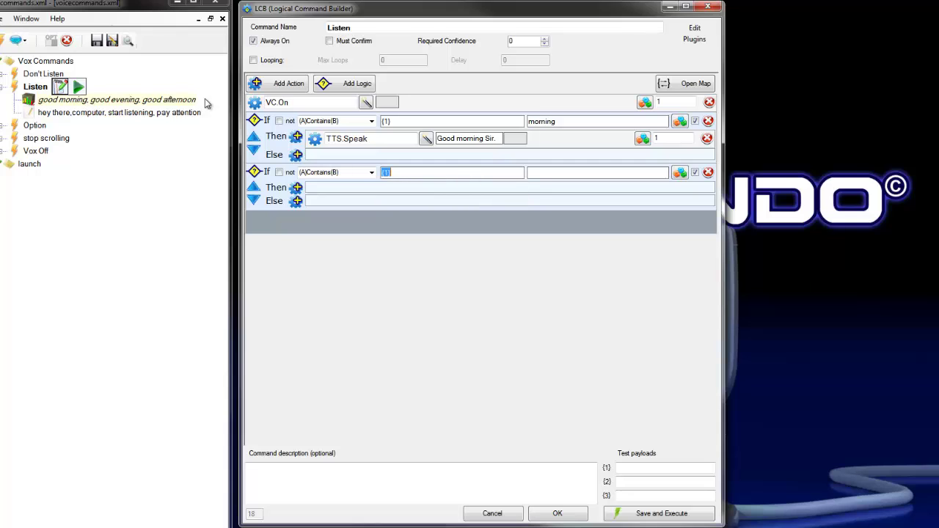
{"action": "key", "text": "Tab"}
{"action": "type", "text": "evening"}
- Copy the morning TTS.Speak action into the evening condition's Then branch and change its text to "Good evening Sir."
{"action": "left_click", "coordinate": [316, 138]}
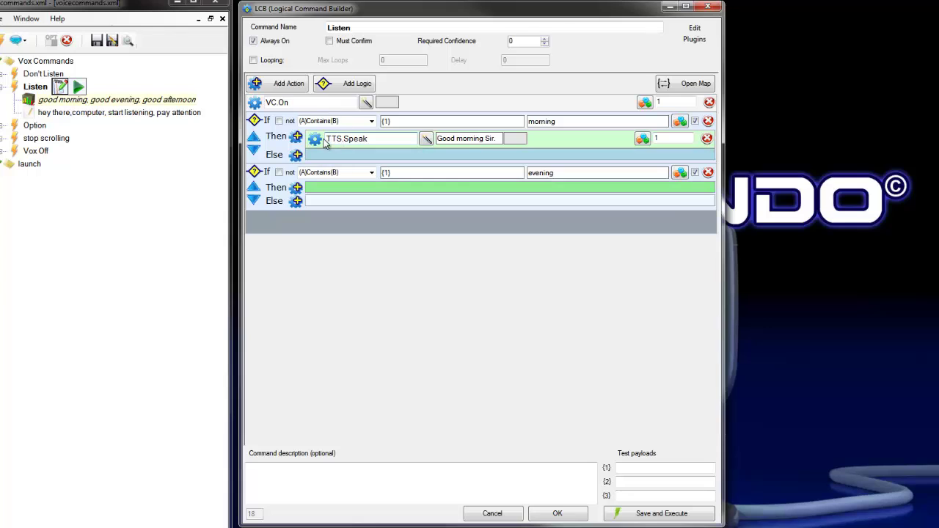
{"action": "left_click_drag", "start_coordinate": [333, 139], "coordinate": [323, 187]}
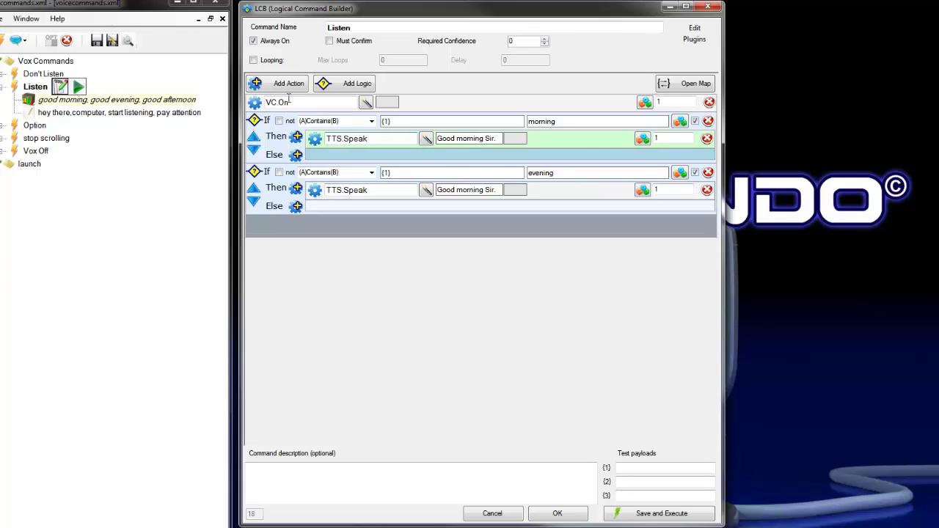
{"action": "left_click_drag", "start_coordinate": [457, 191], "coordinate": [484, 190]}
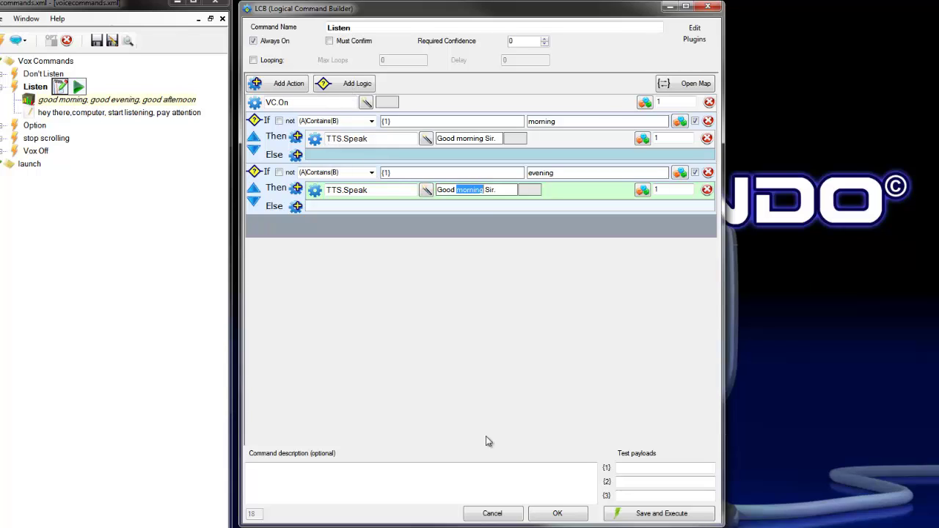
{"action": "type", "text": "evening"}
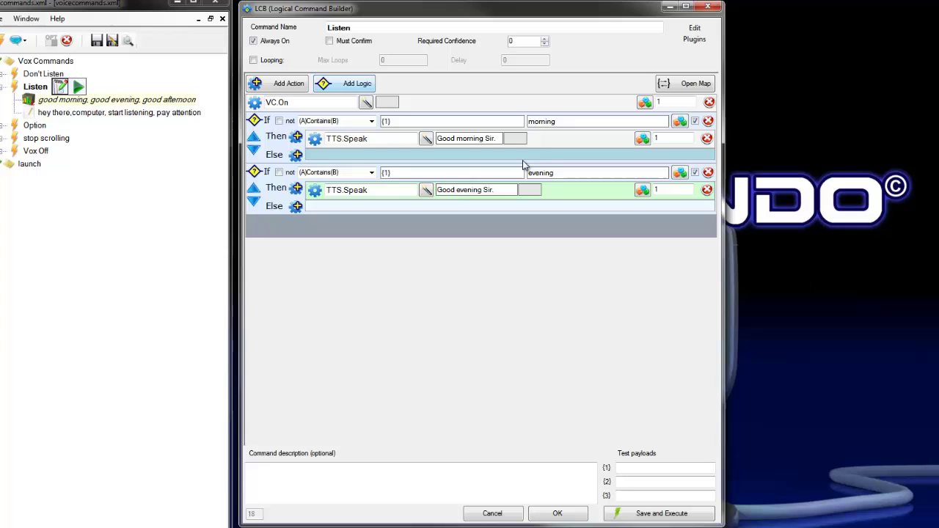
- Add a third If block using (A)Contains(B), with {1} as the first value and "afternoon" as the second
{"action": "left_click", "coordinate": [350, 84]}
{"action": "left_click", "coordinate": [324, 226]}
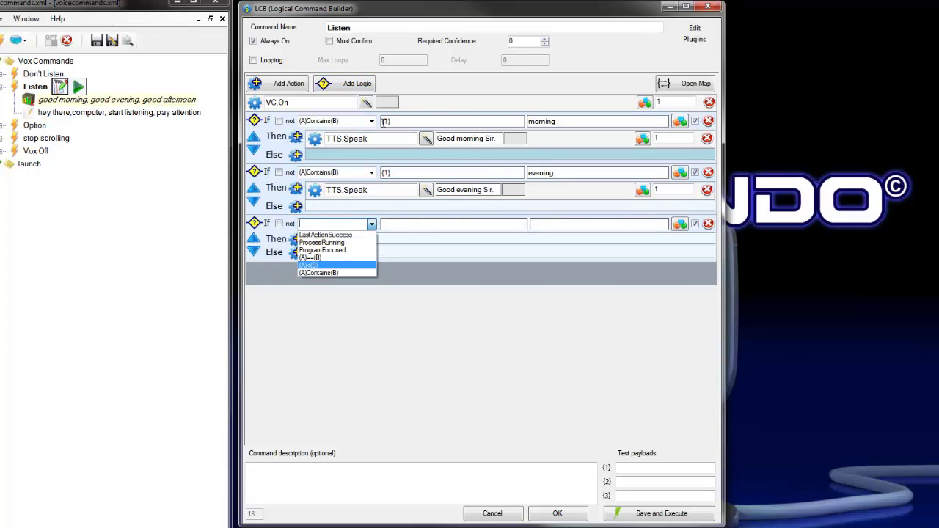
{"action": "left_click", "coordinate": [320, 273]}
{"action": "left_click", "coordinate": [419, 224]}
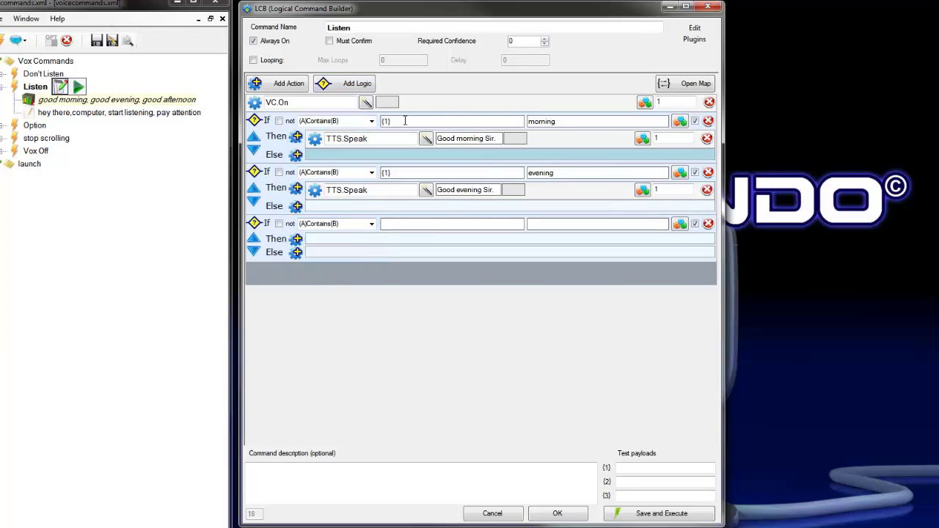
{"action": "type", "text": "{"}
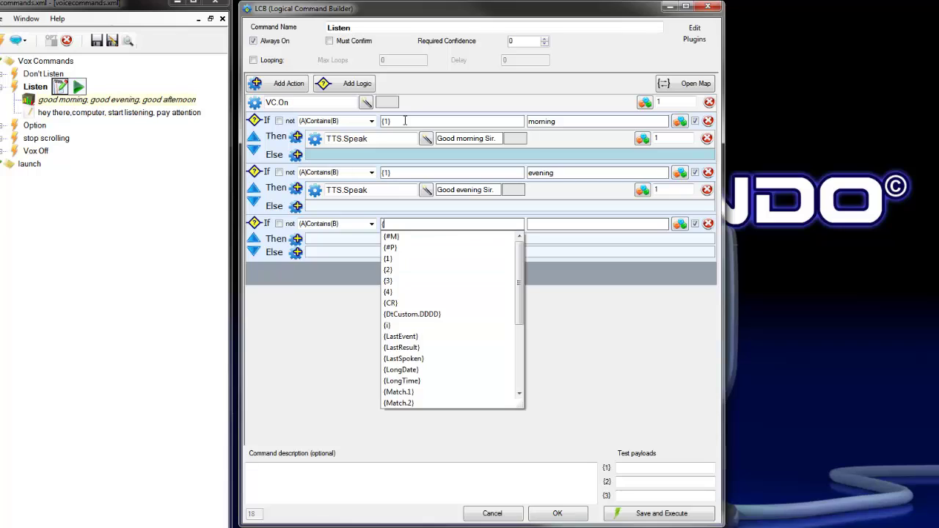
{"action": "type", "text": "1"}
{"action": "key", "text": "Down"}
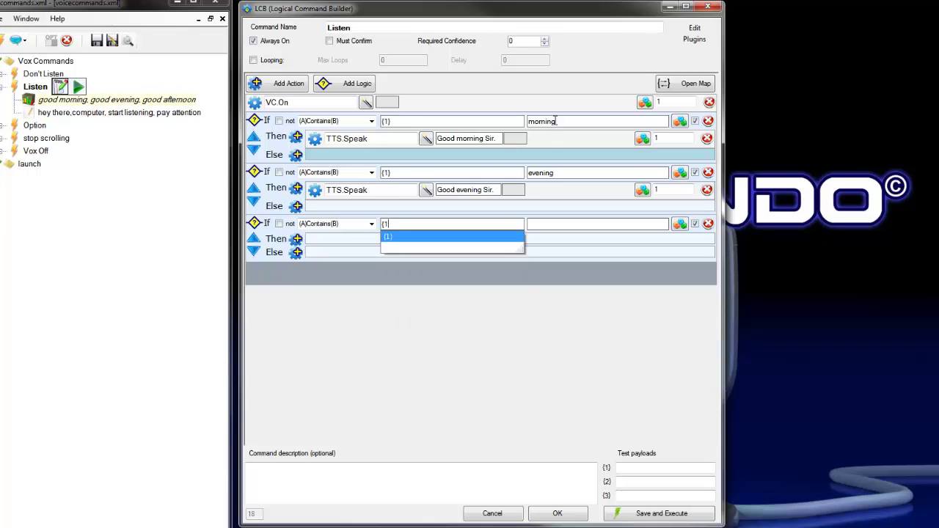
{"action": "key", "text": "Return"}
{"action": "key", "text": "Tab"}
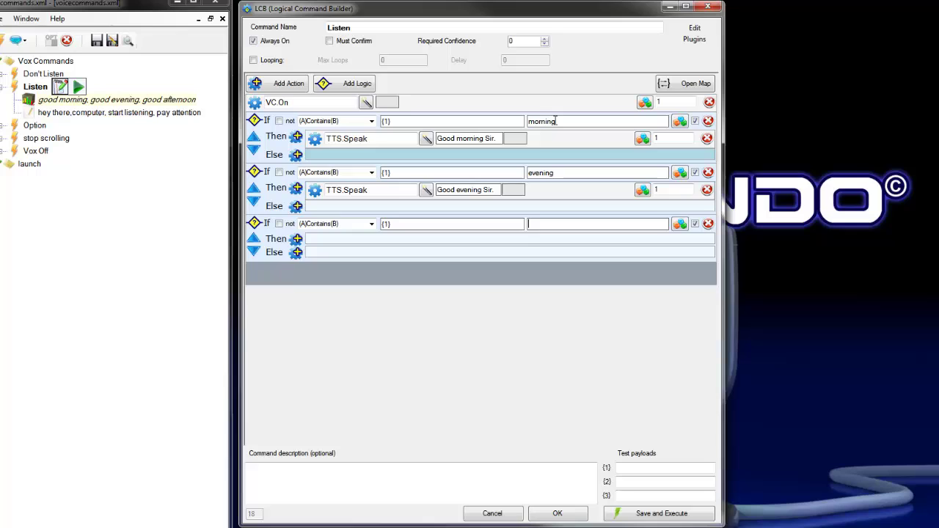
{"action": "type", "text": "after"}
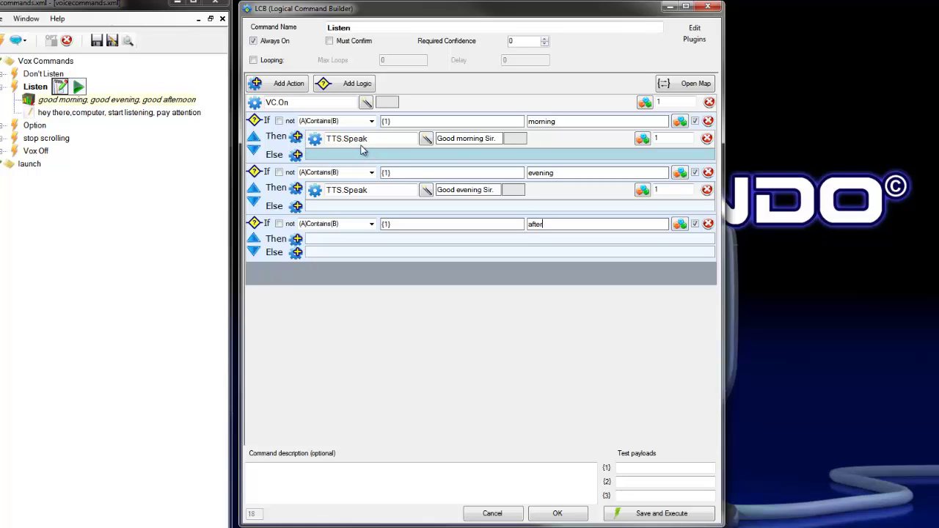
{"action": "type", "text": "noon"}
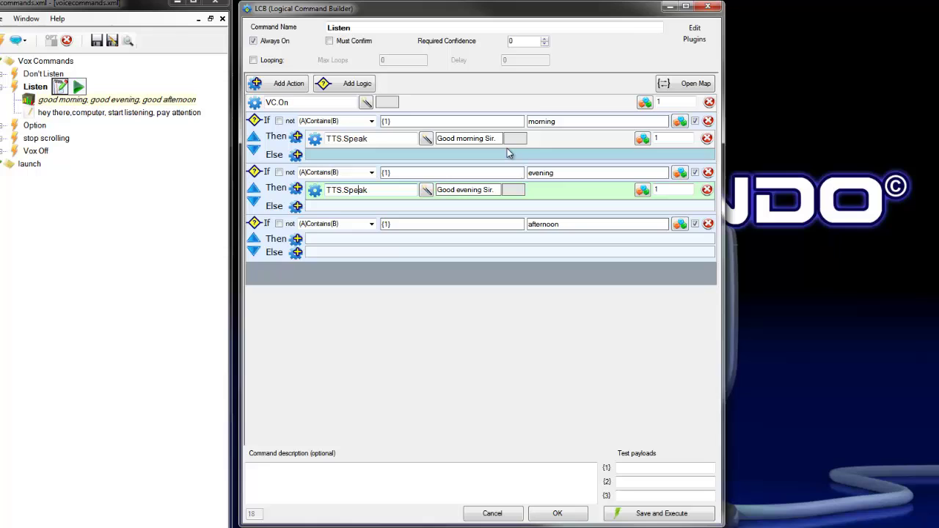
- Copy the evening TTS.Speak action into the afternoon condition's Then branch and change its text to "Good afternoon Sir."
{"action": "left_click_drag", "start_coordinate": [316, 190], "coordinate": [319, 240]}
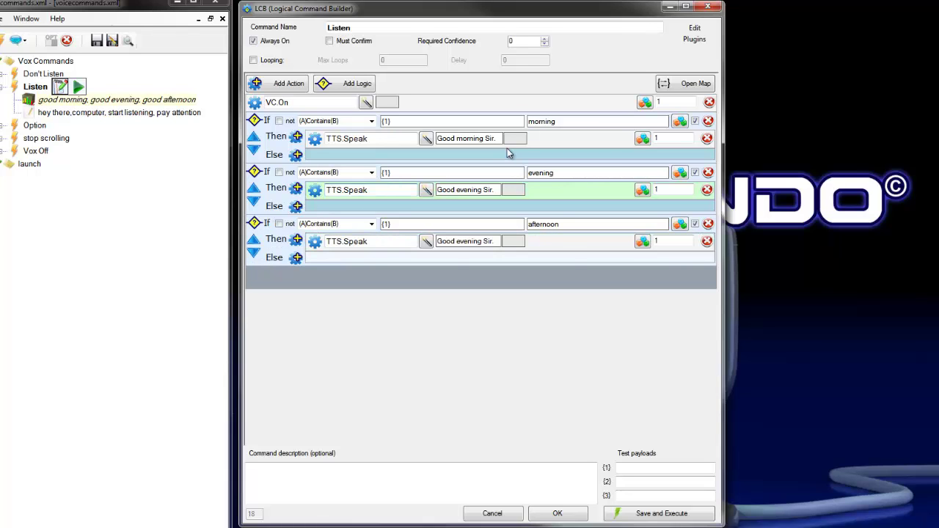
{"action": "left_click_drag", "start_coordinate": [456, 242], "coordinate": [484, 242]}
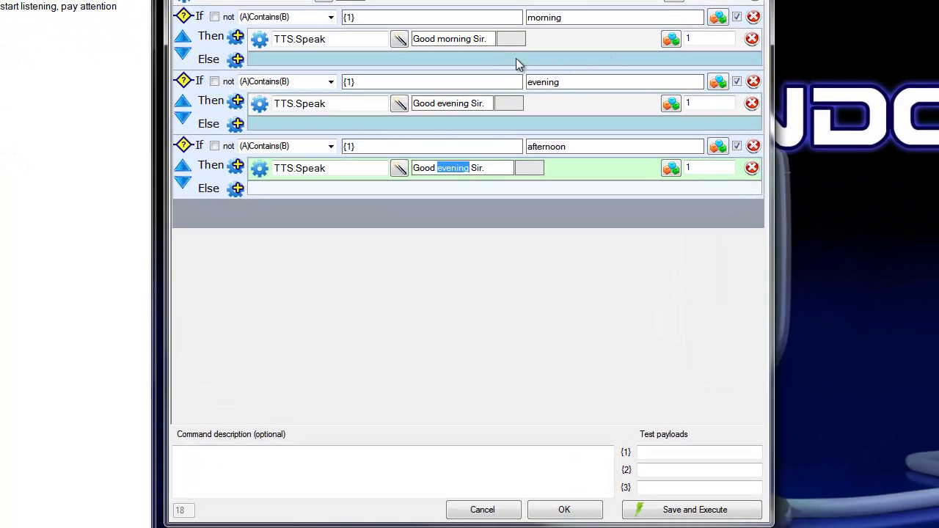
{"action": "type", "text": "afternoon"}
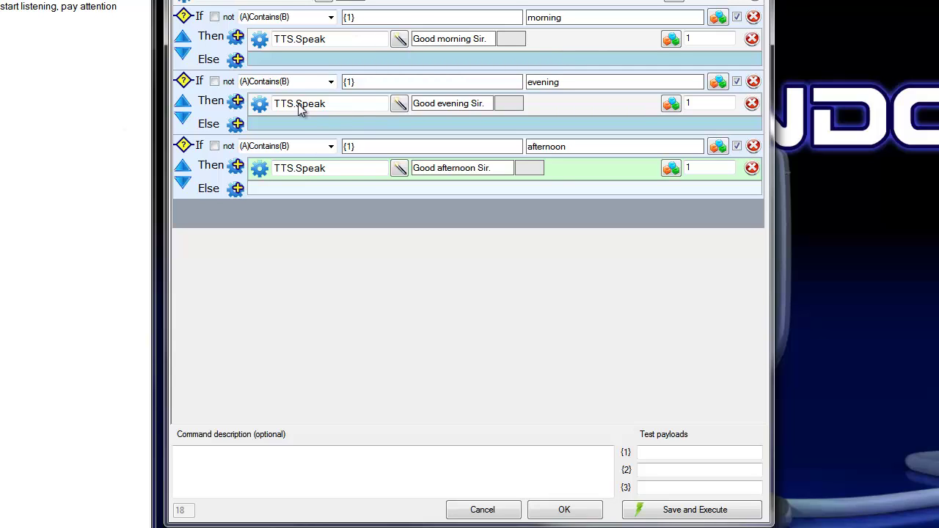